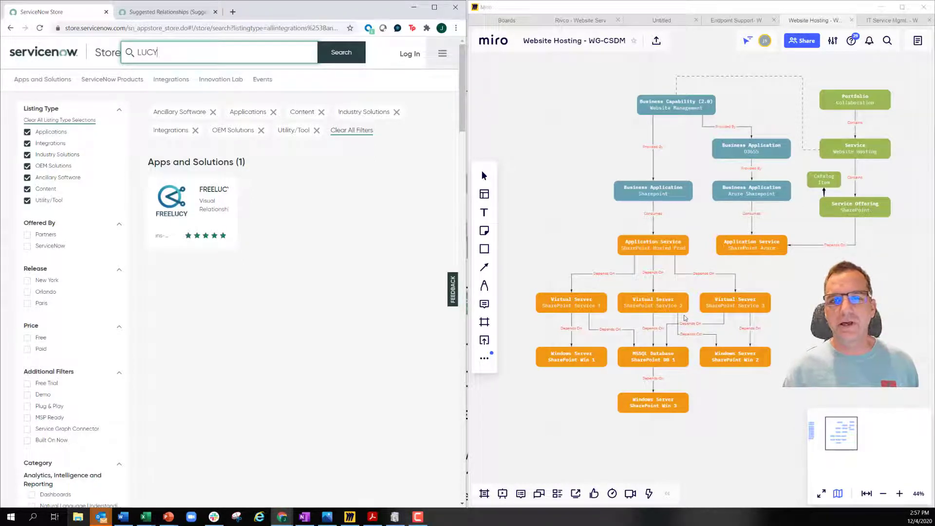
Zoom in on the Website Hosting diagram and show the full, unfiltered list of configured suggested relationships
{"action": "scroll", "coordinate": [798, 333], "scroll_direction": "up", "scroll_amount": 2}
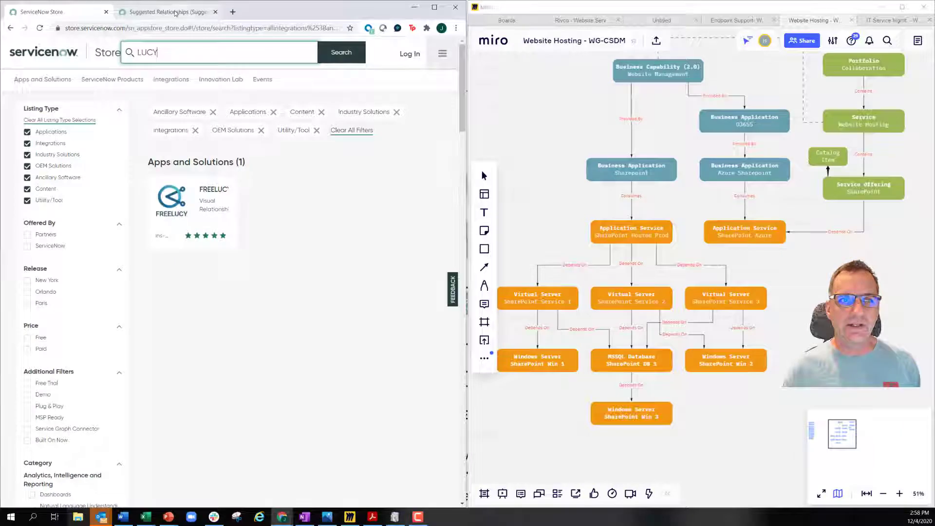
{"action": "left_click", "coordinate": [120, 14]}
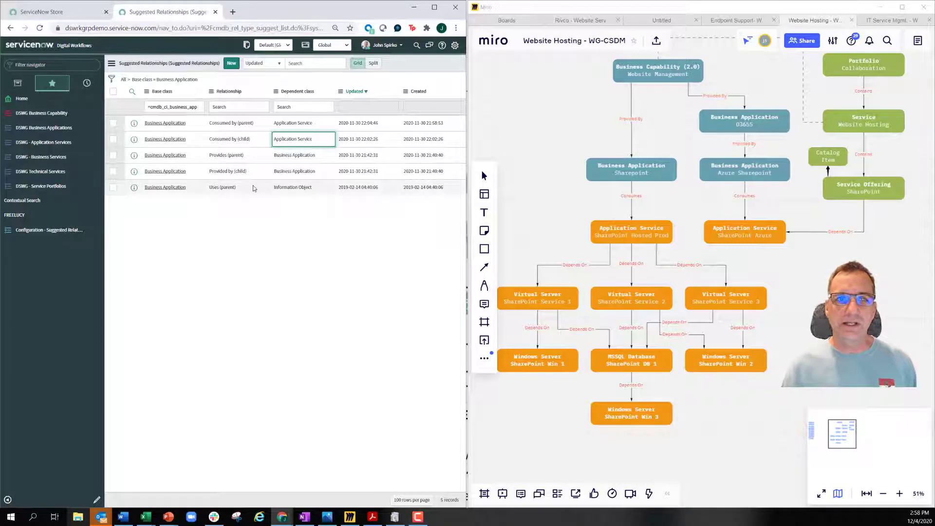
{"action": "left_click", "coordinate": [43, 231]}
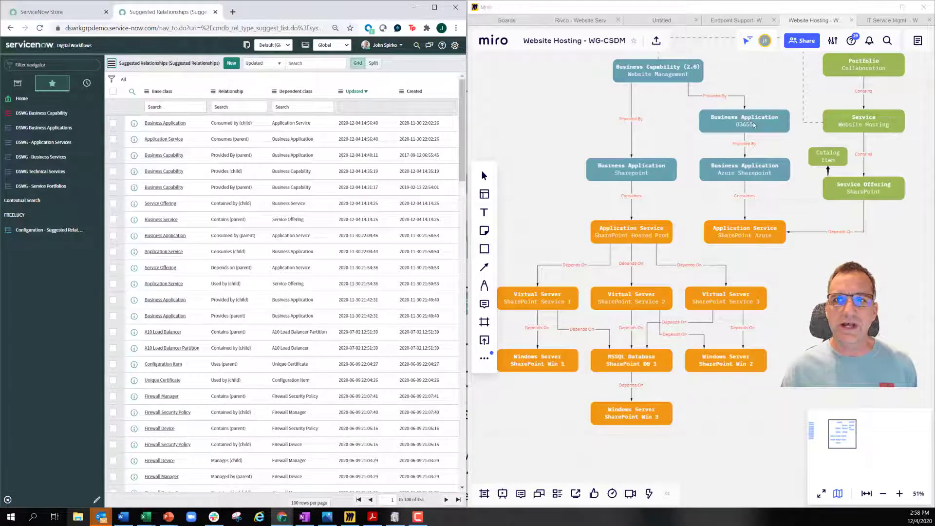
Open the Office 365 (DSWG) record from the DSWG business applications
{"action": "left_click", "coordinate": [40, 129]}
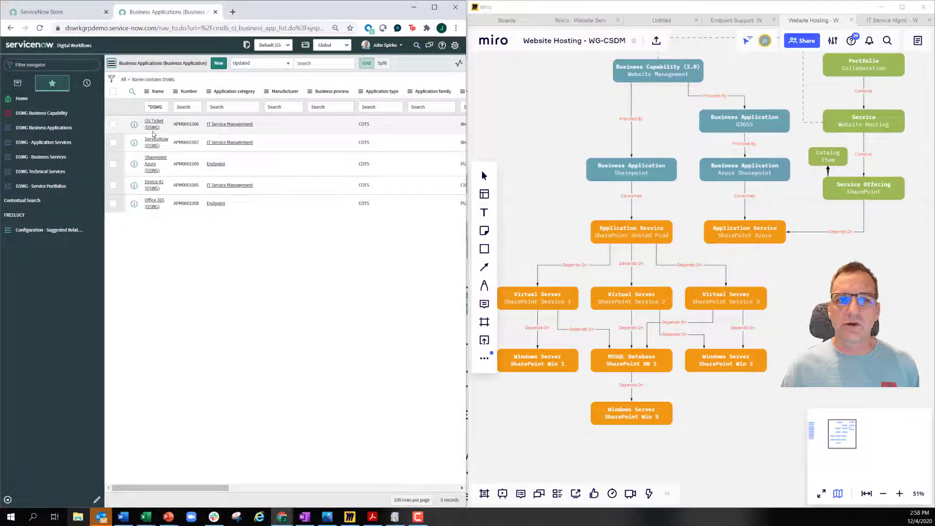
{"action": "left_click", "coordinate": [154, 201]}
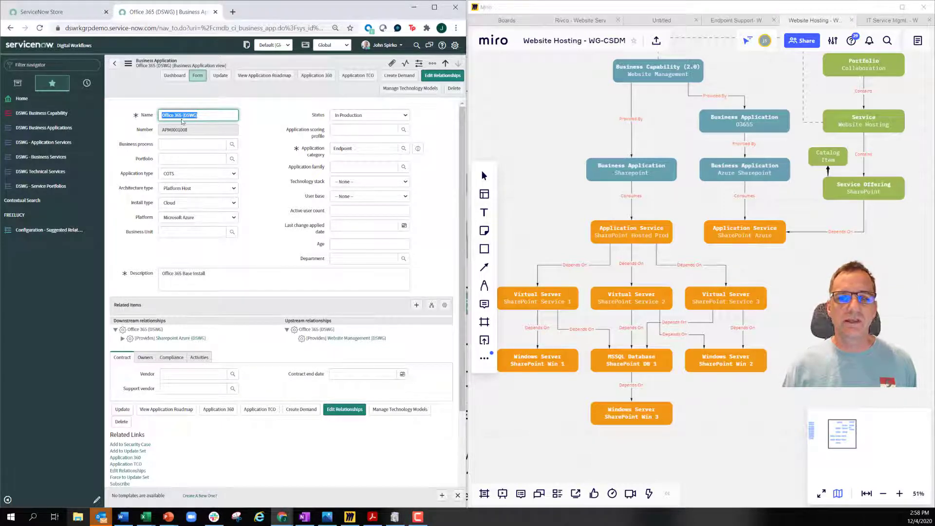
Look through the suggested relationship types in the standard relationship editor for Office 365 (DSWG), and return to its record
{"action": "left_click", "coordinate": [416, 307]}
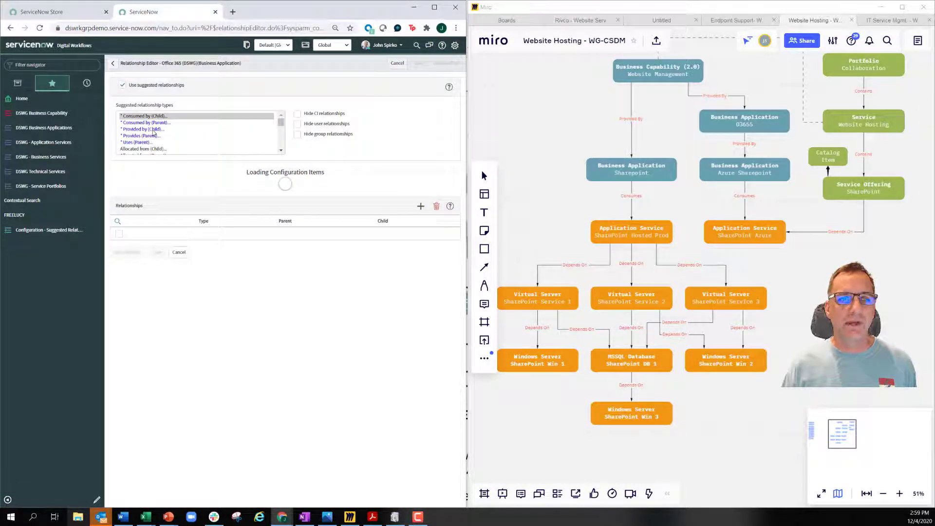
{"action": "left_click_drag", "start_coordinate": [281, 125], "coordinate": [281, 151]}
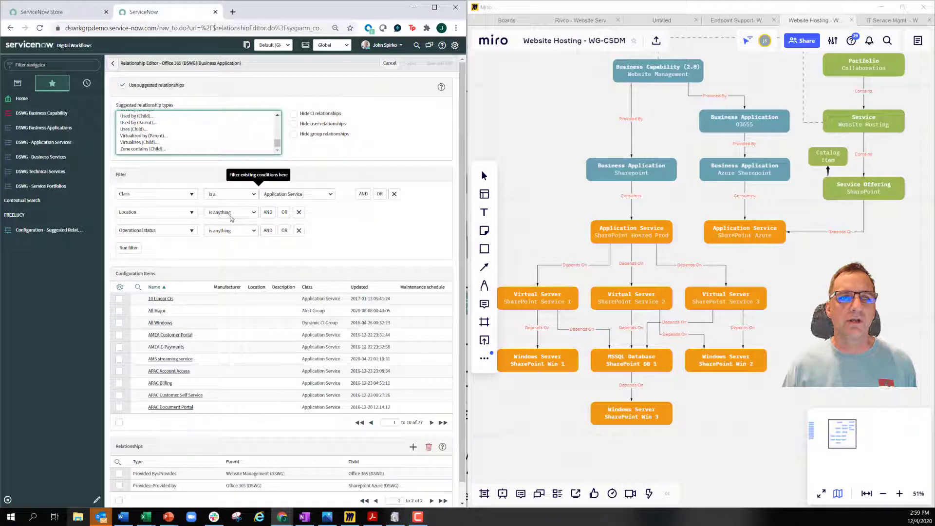
{"action": "left_click", "coordinate": [113, 63]}
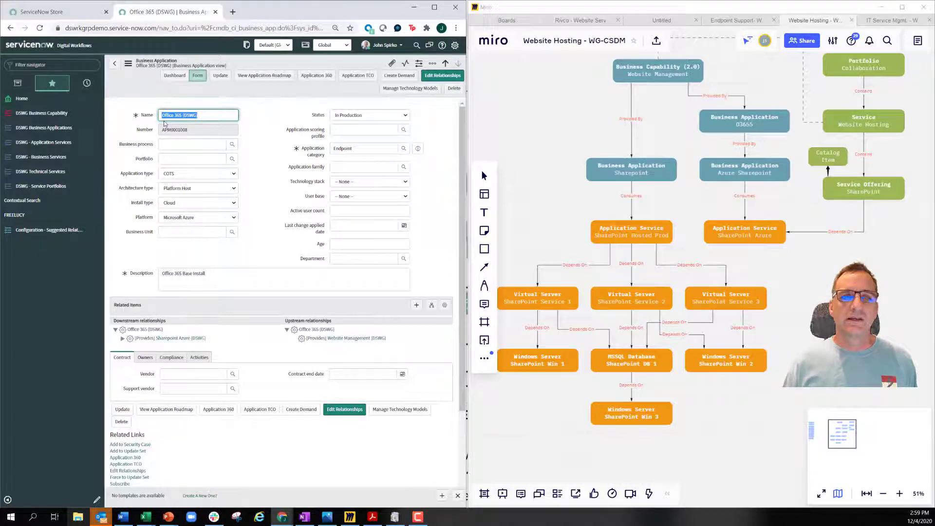
In the visual relationship editor, delete Office 365 (DSWG)'s relationships with Sharepoint Azure (DSWG) and Website Management (DSWG), and commit both deletions
{"action": "left_click", "coordinate": [441, 76]}
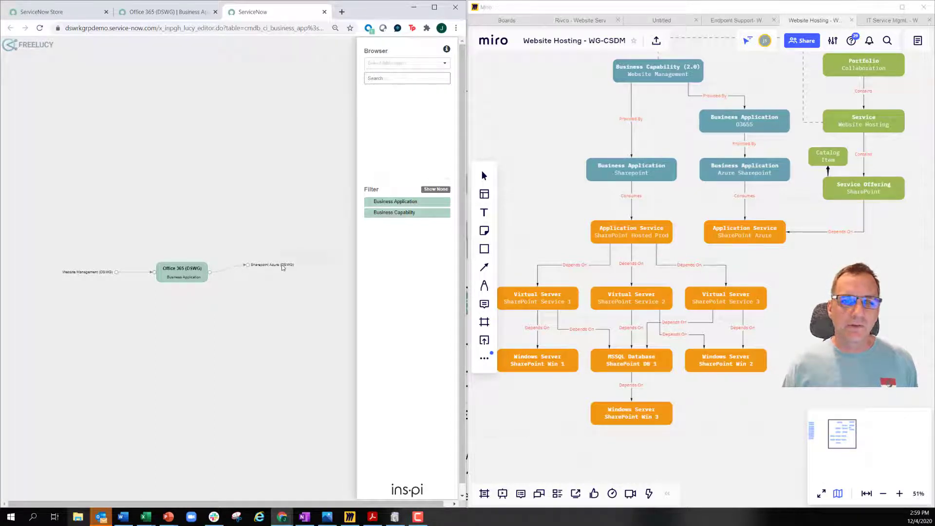
{"action": "left_click_drag", "start_coordinate": [270, 271], "coordinate": [242, 144]}
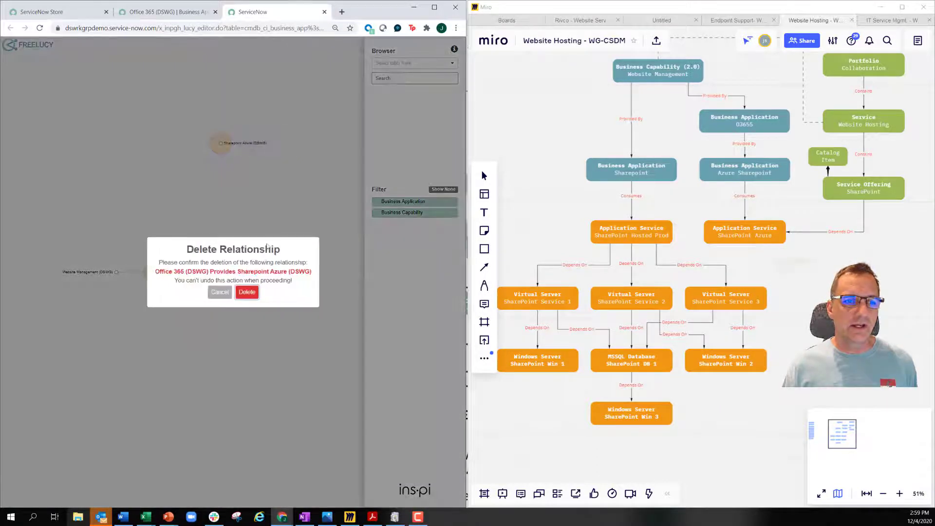
{"action": "left_click", "coordinate": [247, 291]}
{"action": "left_click_drag", "start_coordinate": [98, 271], "coordinate": [98, 152]}
{"action": "left_click", "coordinate": [244, 289]}
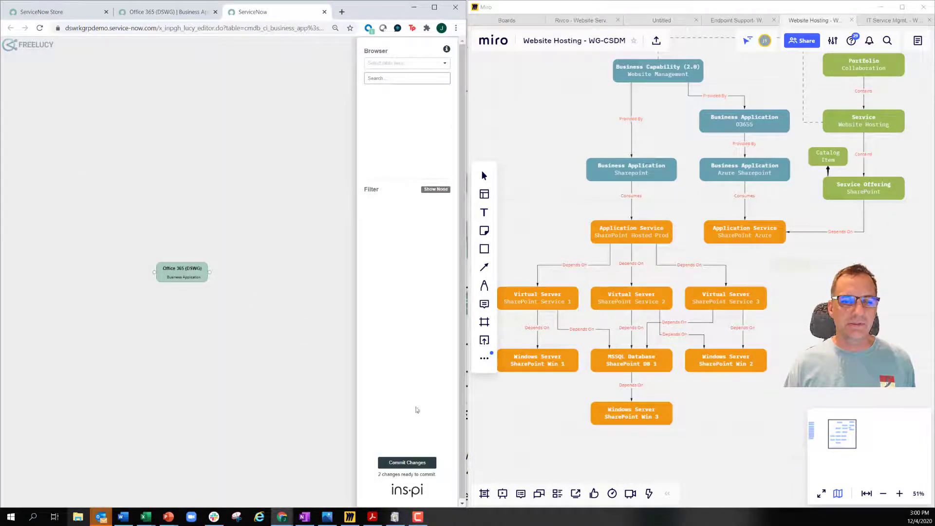
{"action": "left_click", "coordinate": [398, 463]}
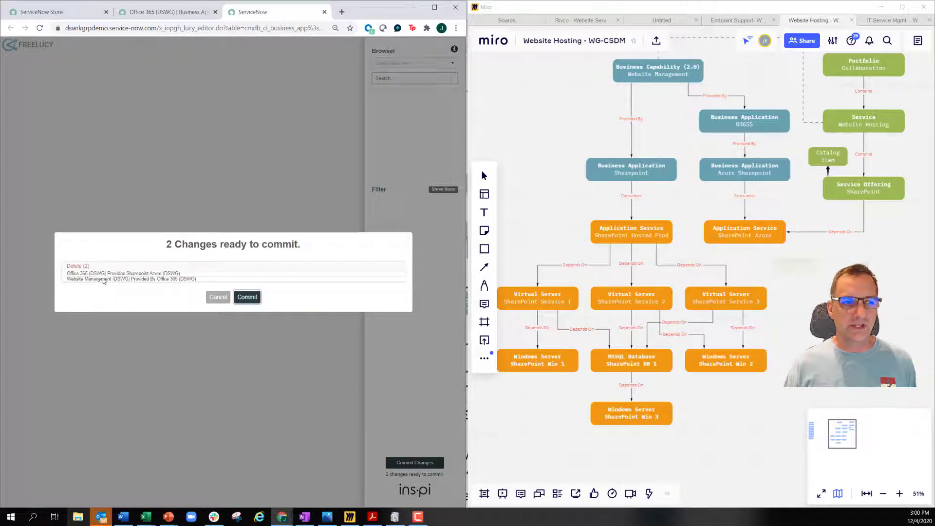
{"action": "left_click", "coordinate": [256, 299]}
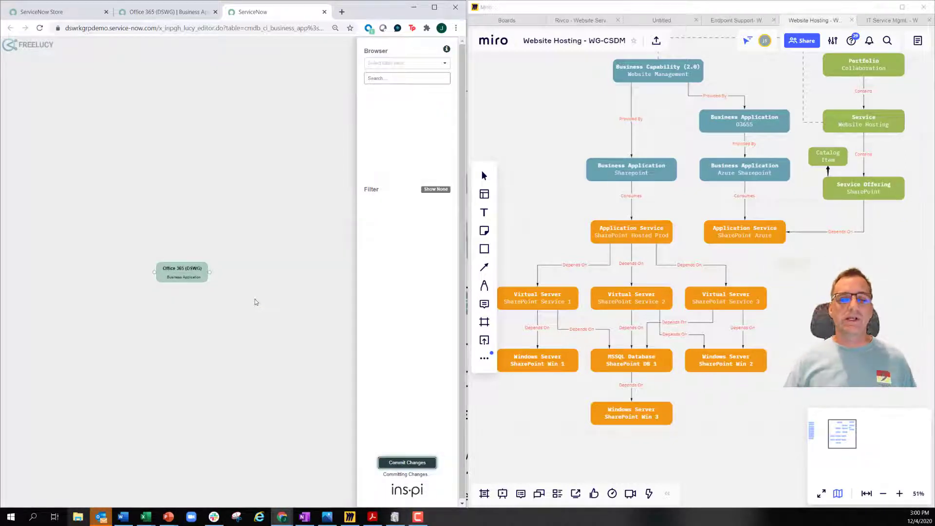
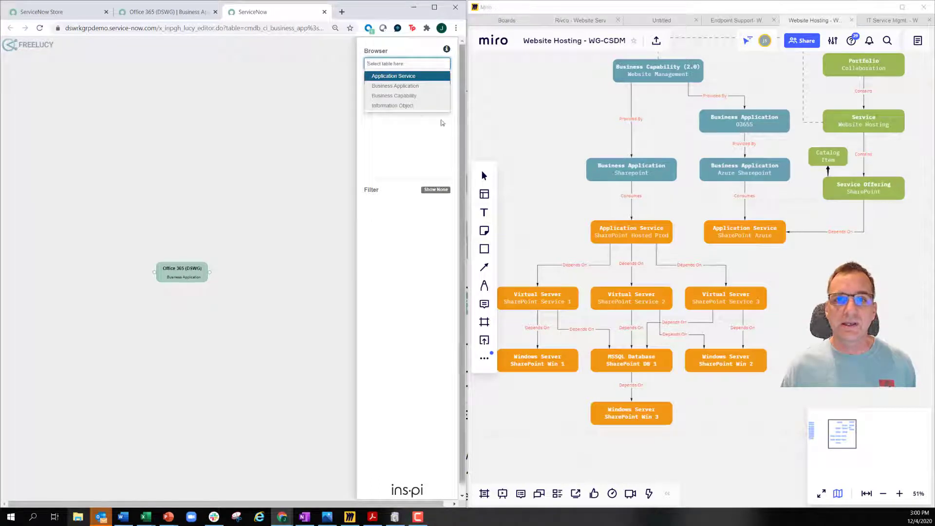
Find the Business Capability Website Management (DSWG) by searching for DSWG, and attach it as upstream of Office 365 (DSWG)
{"action": "left_click", "coordinate": [394, 96]}
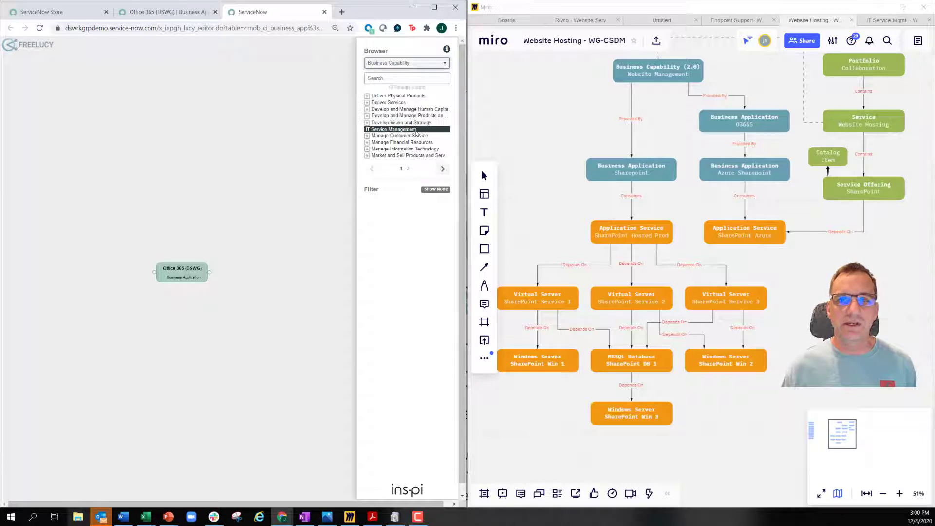
{"action": "left_click", "coordinate": [394, 78]}
{"action": "type", "text": "DSWG"}
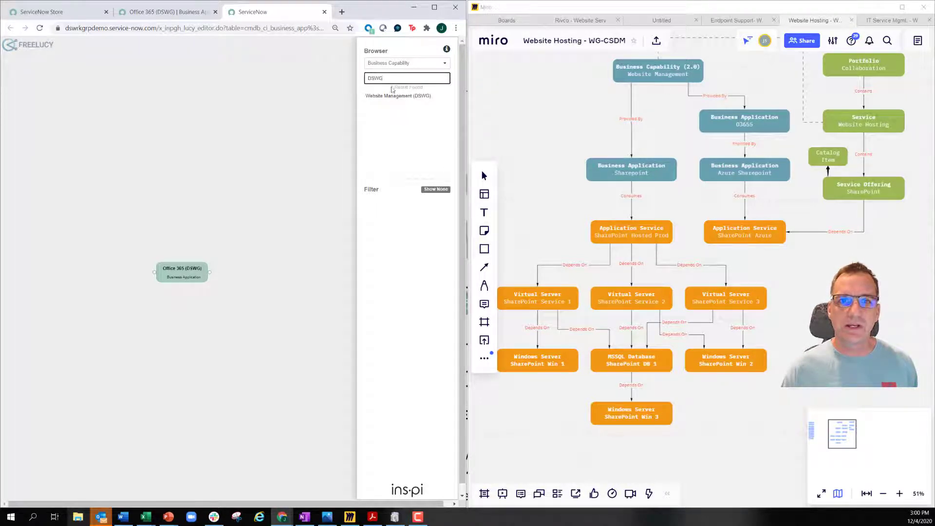
{"action": "left_click", "coordinate": [389, 96]}
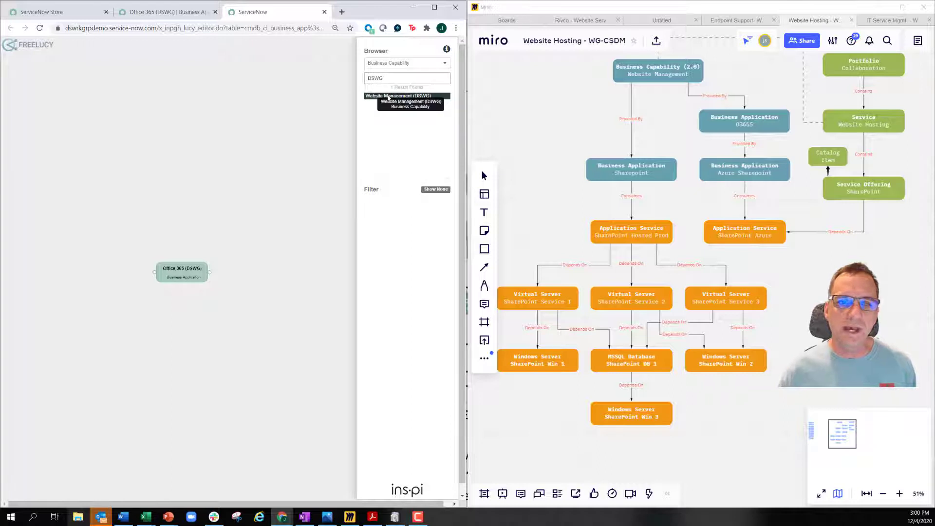
{"action": "left_click_drag", "start_coordinate": [389, 97], "coordinate": [156, 273]}
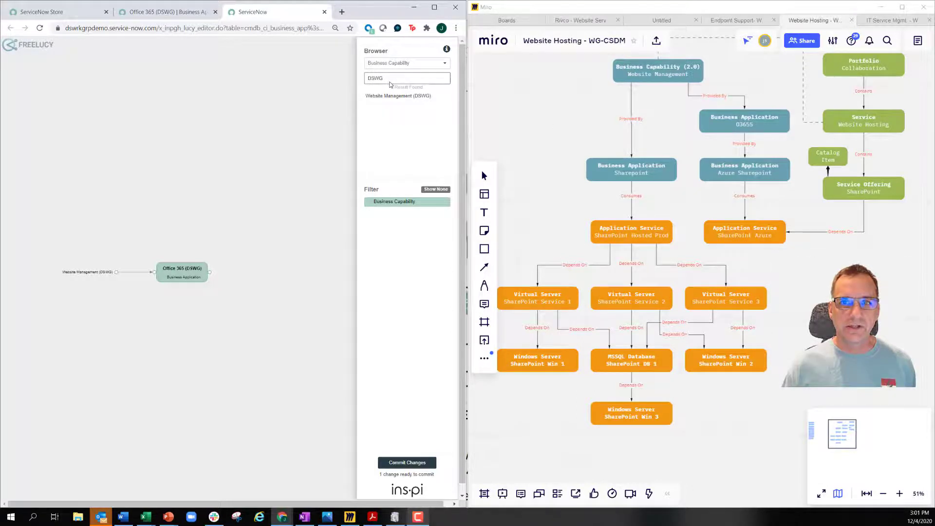
Attach the Business Application Sharepoint Azure (DSWG) as downstream of Office 365 (DSWG)
{"action": "left_click", "coordinate": [400, 64]}
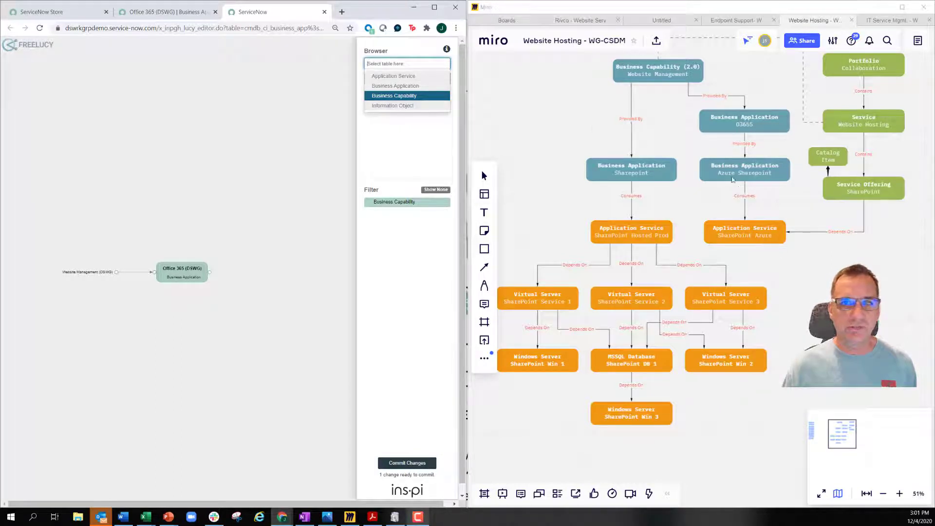
{"action": "left_click", "coordinate": [389, 86]}
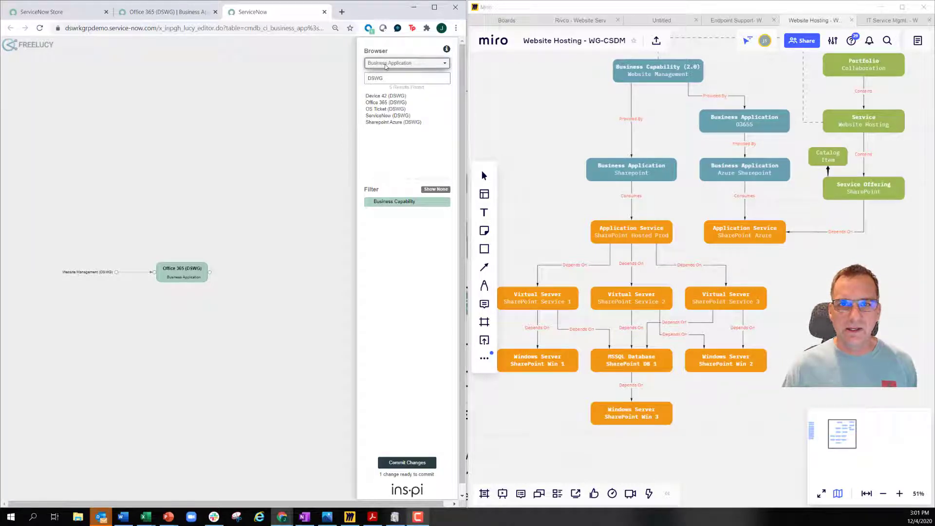
{"action": "left_click_drag", "start_coordinate": [394, 122], "coordinate": [209, 274]}
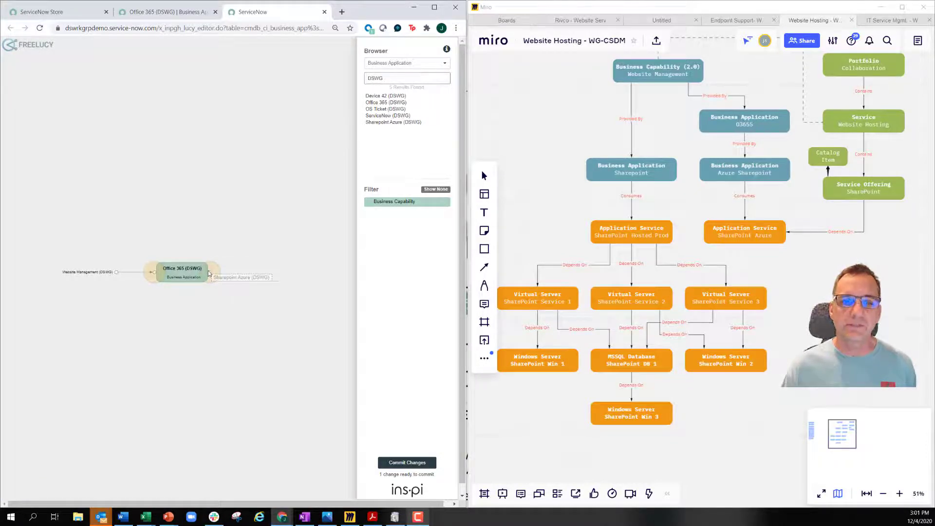
{"action": "left_click_drag", "start_coordinate": [209, 273], "coordinate": [156, 275]}
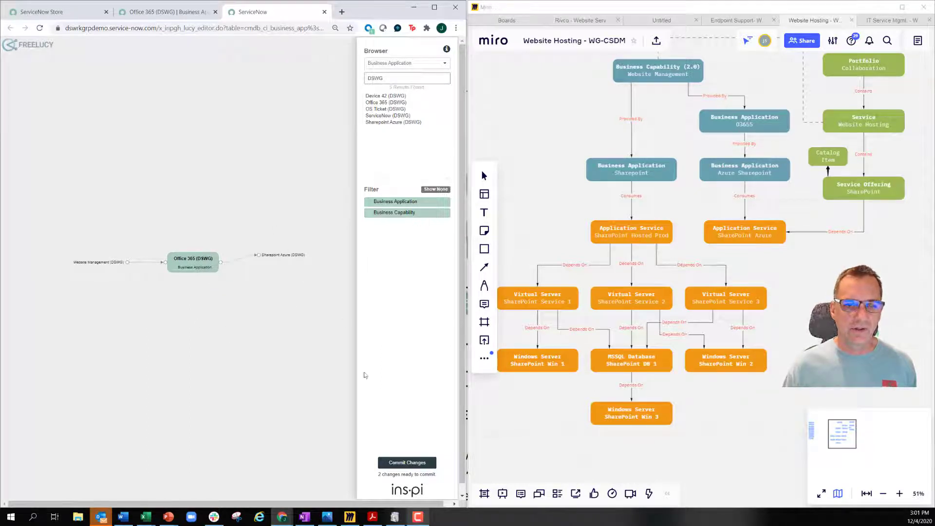
Review and commit the two new relationships of Office 365 (DSWG) with Website Management (DSWG) and Sharepoint Azure (DSWG)
{"action": "left_click", "coordinate": [403, 465]}
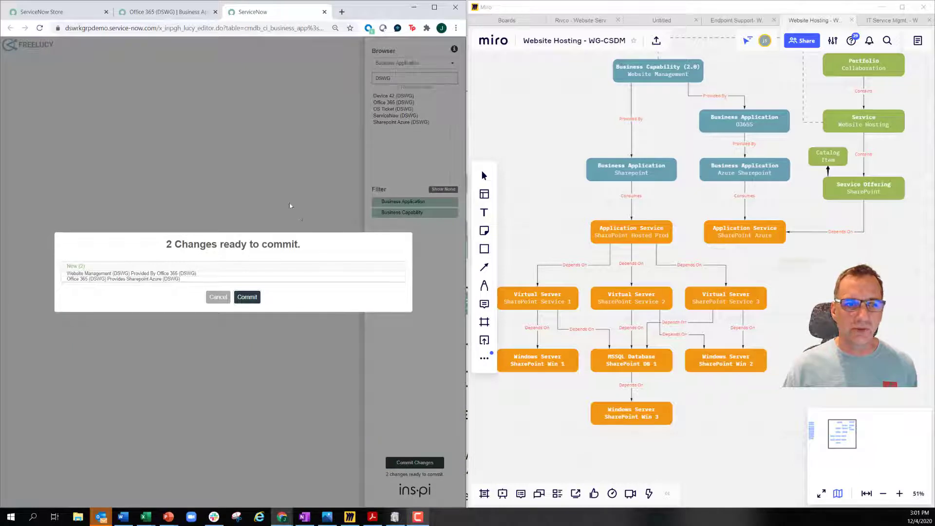
{"action": "double_click", "coordinate": [287, 244]}
{"action": "left_click", "coordinate": [348, 252]}
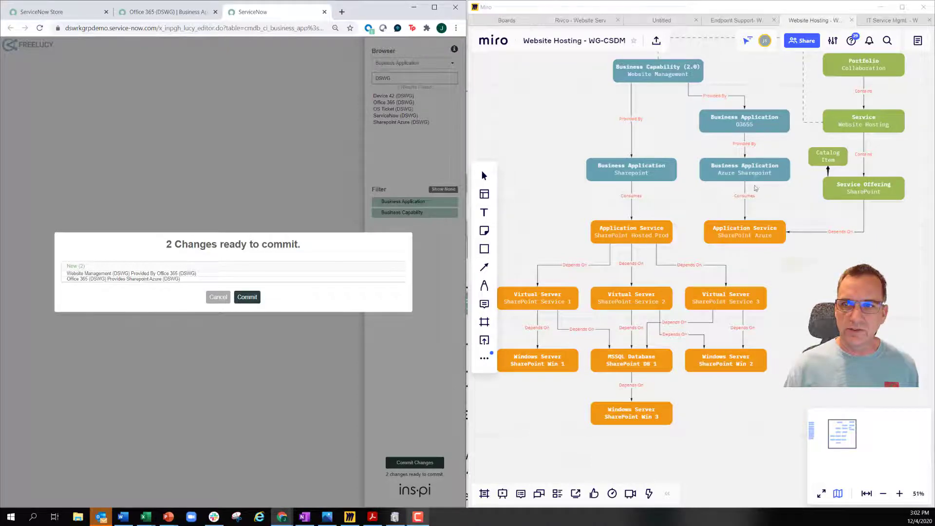
{"action": "left_click", "coordinate": [248, 298]}
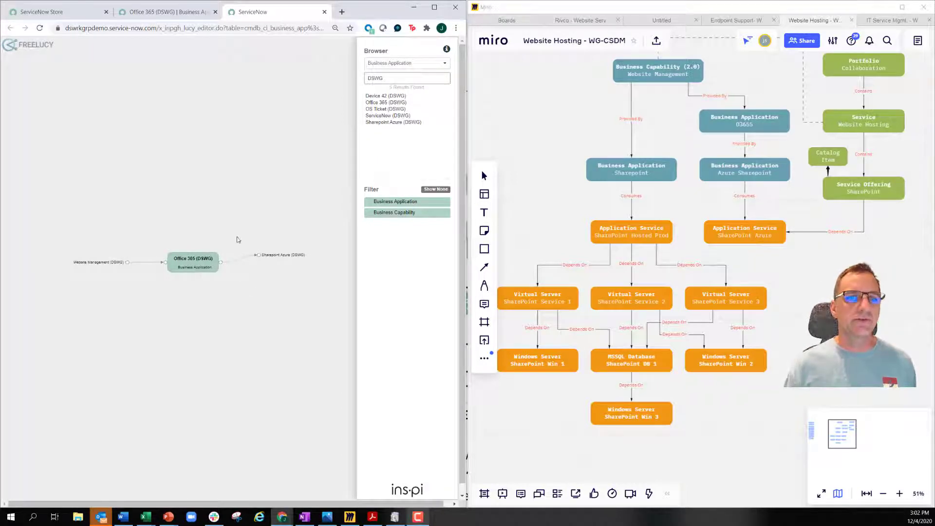
Reload the Office 365 (DSWG) record and examine the relationship types on the connections in its dependency view
{"action": "left_click", "coordinate": [158, 12]}
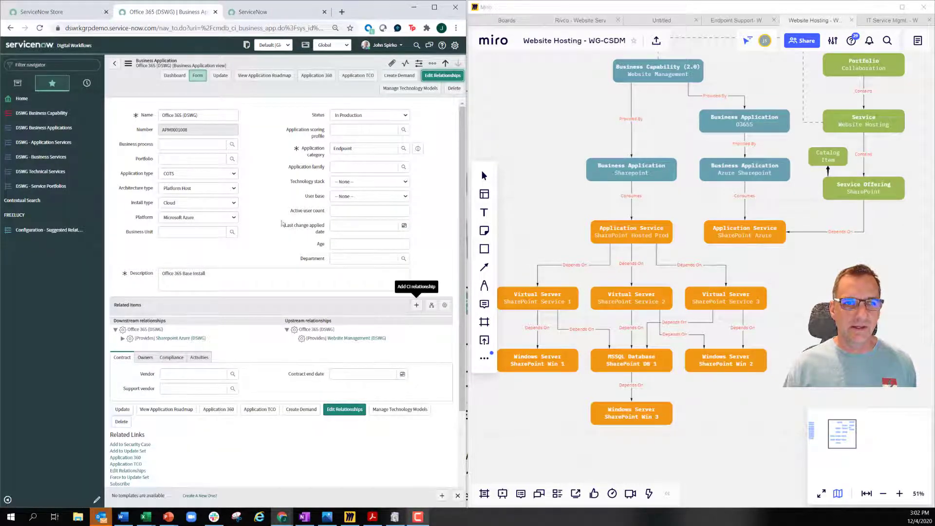
{"action": "right_click", "coordinate": [266, 101]}
{"action": "left_click", "coordinate": [286, 127]}
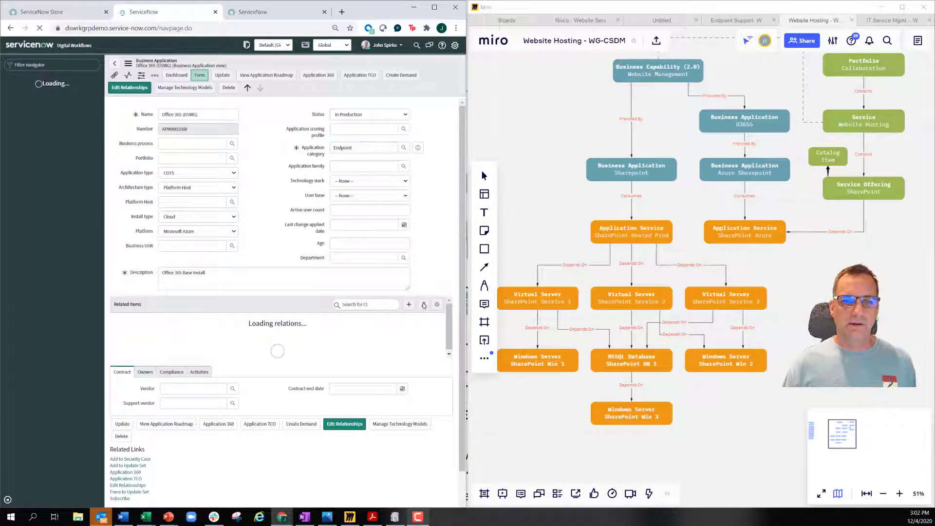
{"action": "left_click", "coordinate": [424, 305]}
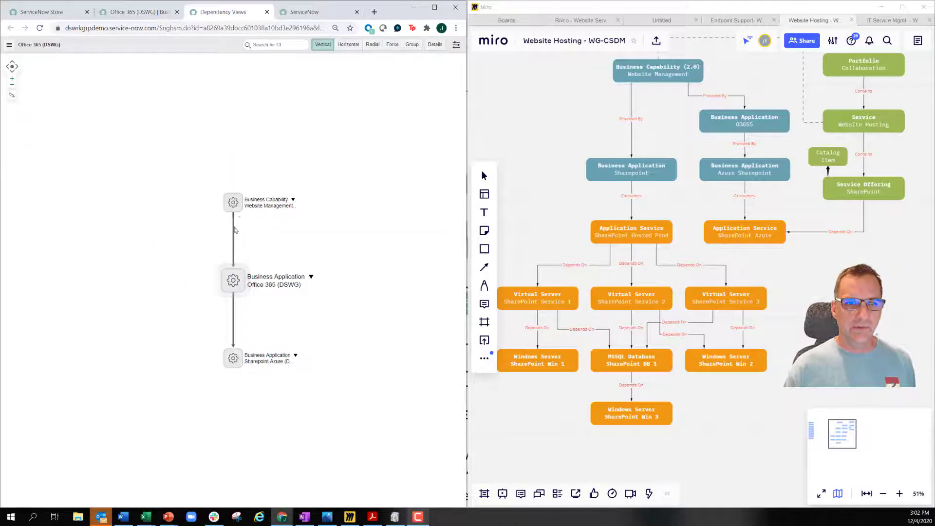
{"action": "mouse_move", "coordinate": [235, 234]}
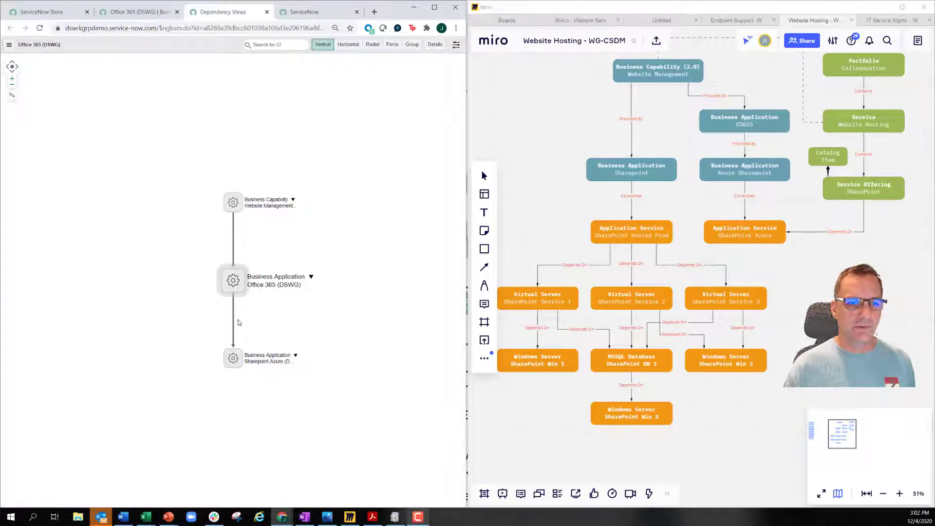
{"action": "mouse_move", "coordinate": [233, 323]}
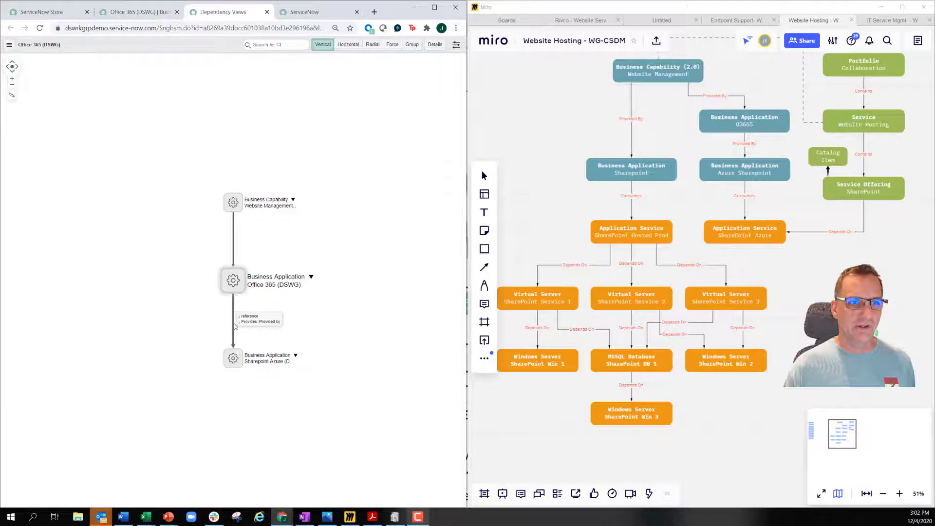
Open the Website Hosting (DSWG) business service in the visual relationship editor and show the tables available for relating to it
{"action": "left_click", "coordinate": [129, 13]}
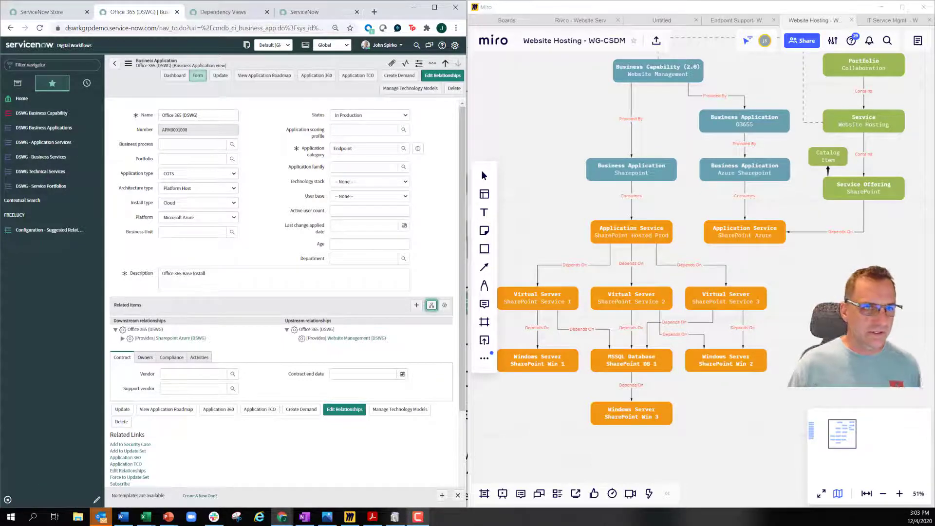
{"action": "left_click", "coordinate": [44, 158]}
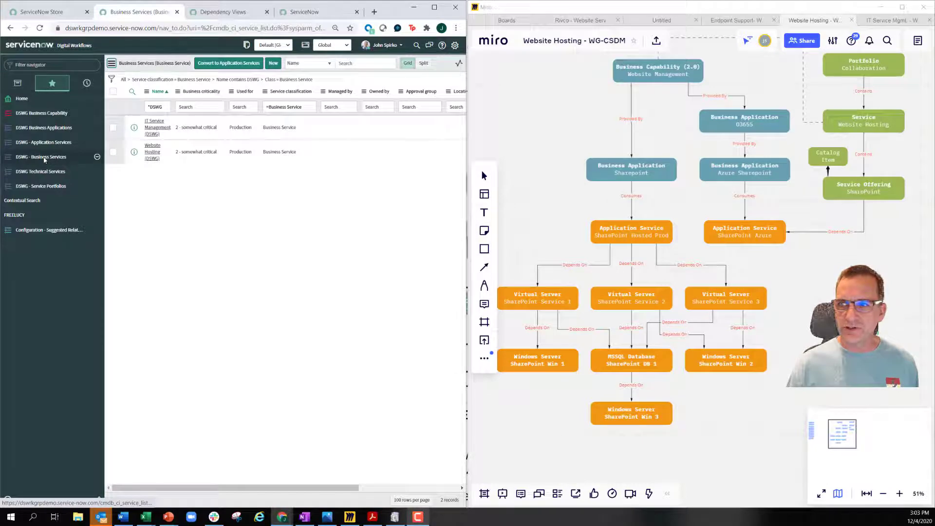
{"action": "left_click", "coordinate": [153, 151]}
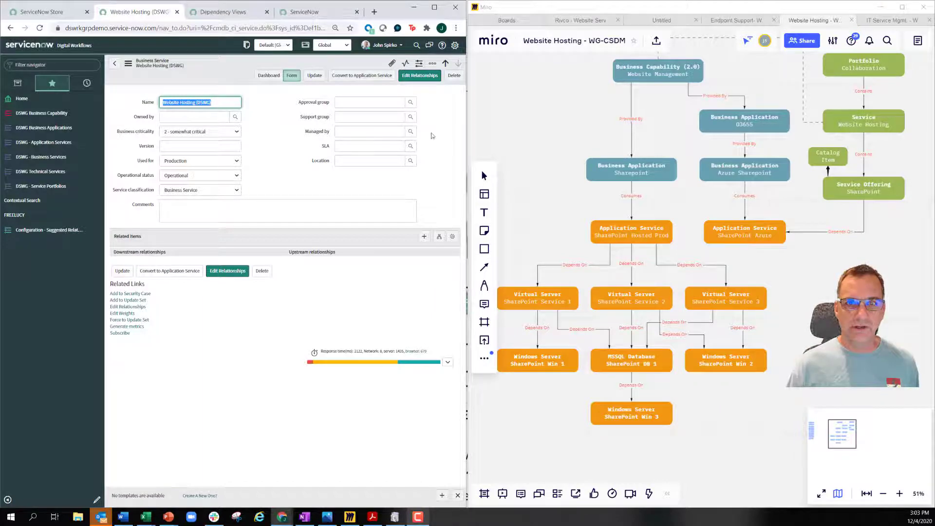
{"action": "left_click", "coordinate": [419, 75]}
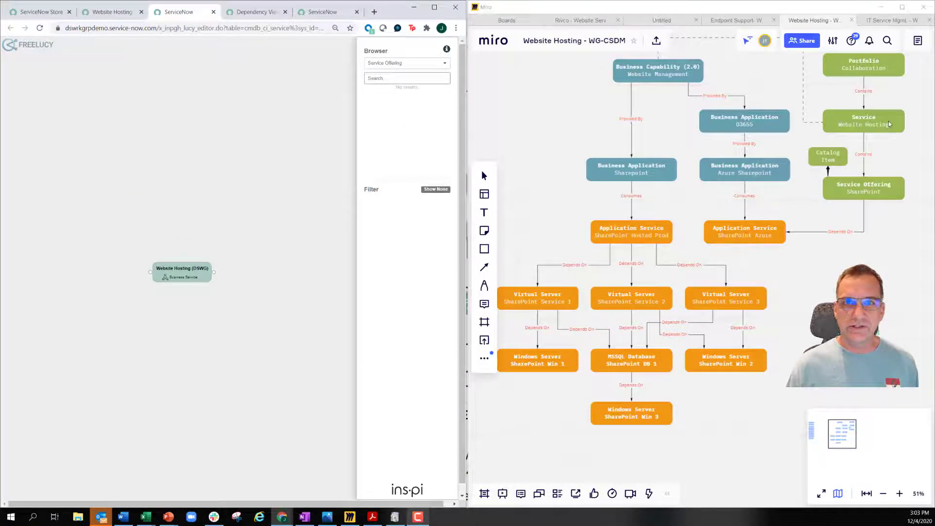
{"action": "left_click", "coordinate": [434, 63]}
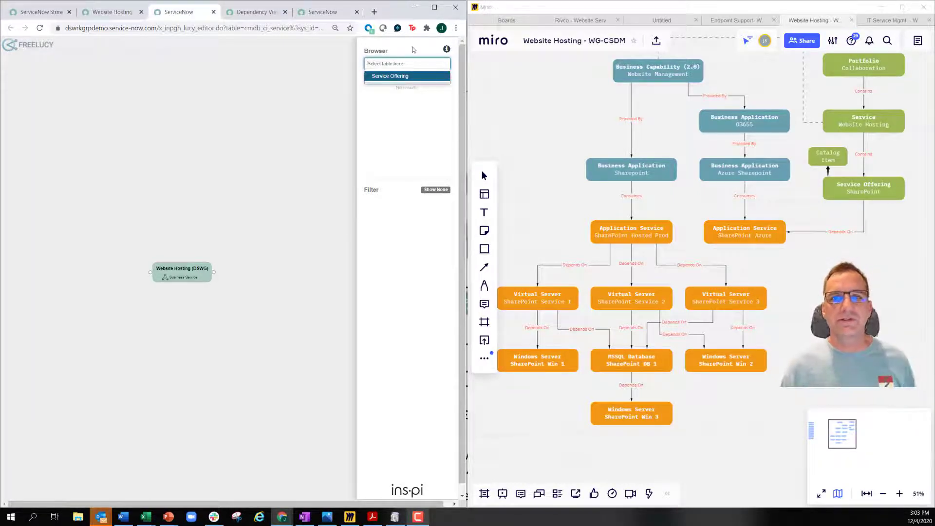
Select Service Offering as the table to search for relating to the Website Hosting (DSWG) business service
{"action": "key", "text": "Return"}
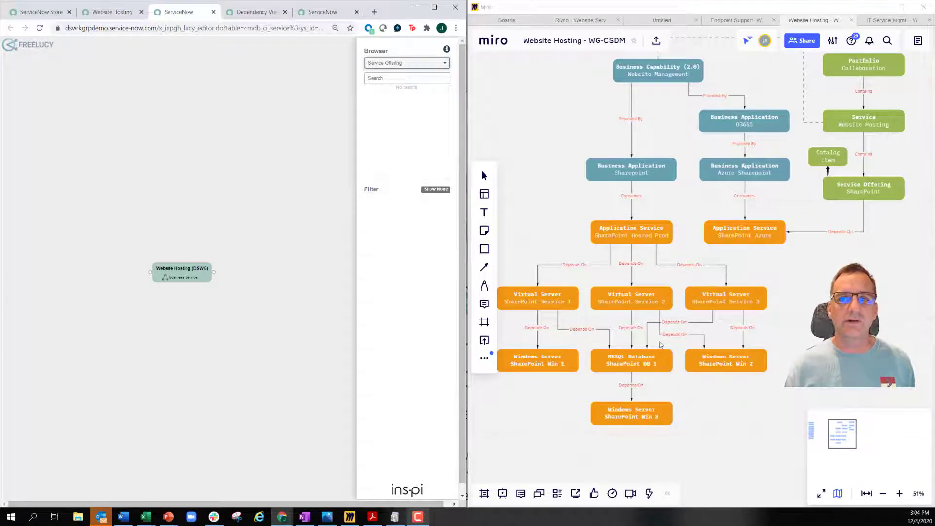
{"action": "left_click", "coordinate": [409, 62]}
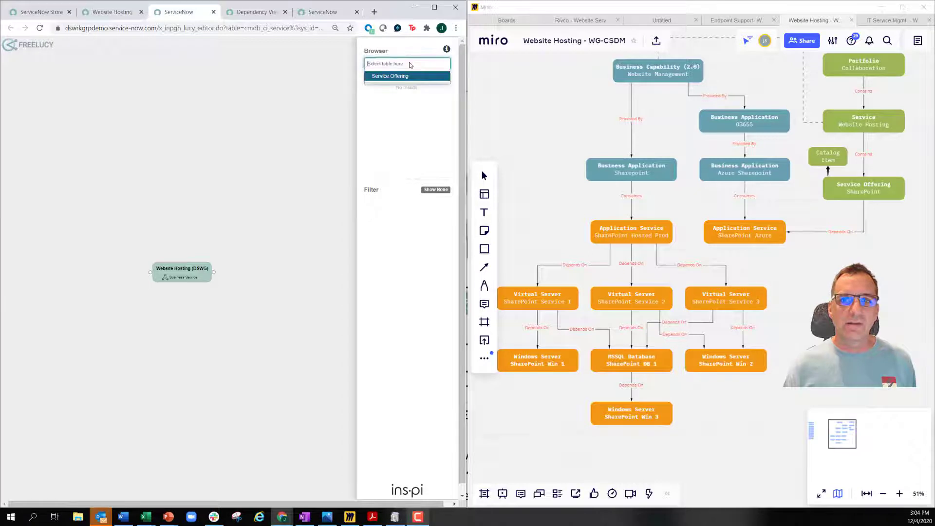
{"action": "left_click", "coordinate": [404, 76]}
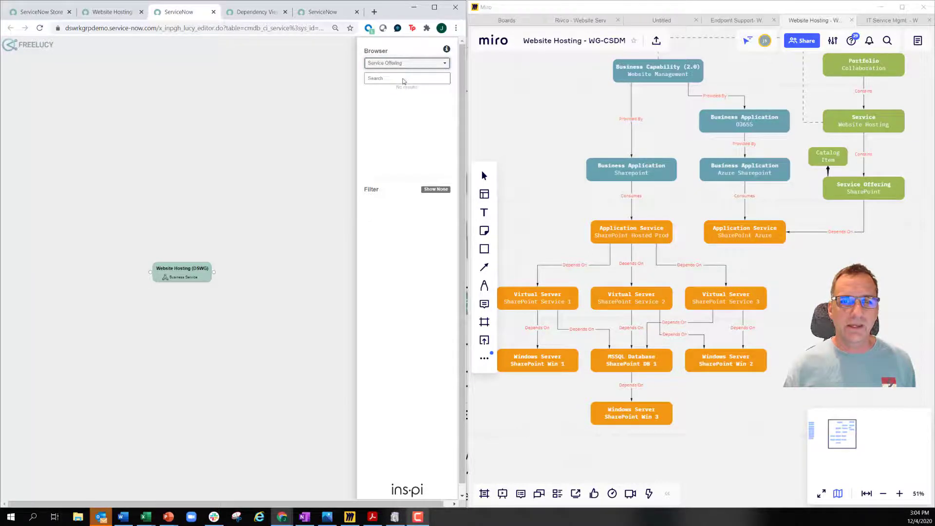
{"action": "left_click", "coordinate": [404, 81]}
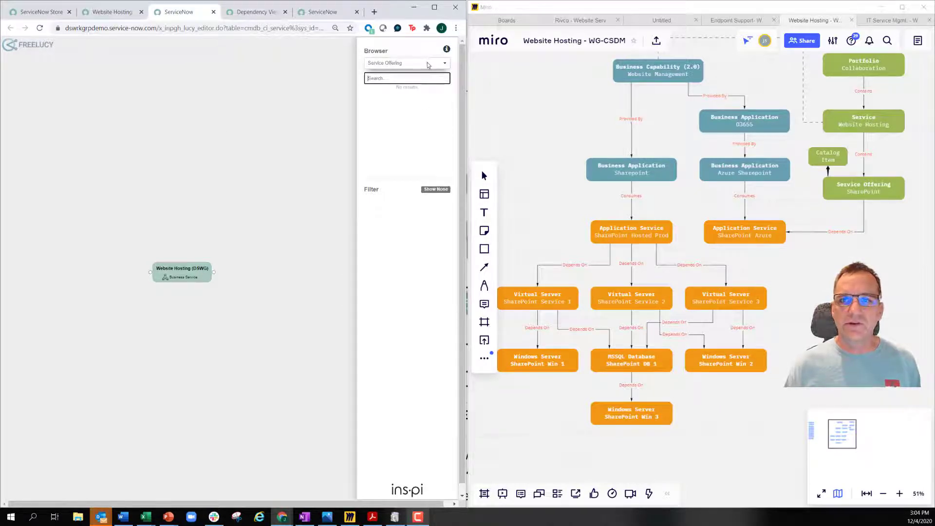
Open the SharePoint Azure Prod (DSWG) application service in the visual relationship editor and show the tables available for relating to it
{"action": "left_click", "coordinate": [43, 12]}
{"action": "left_click", "coordinate": [111, 12]}
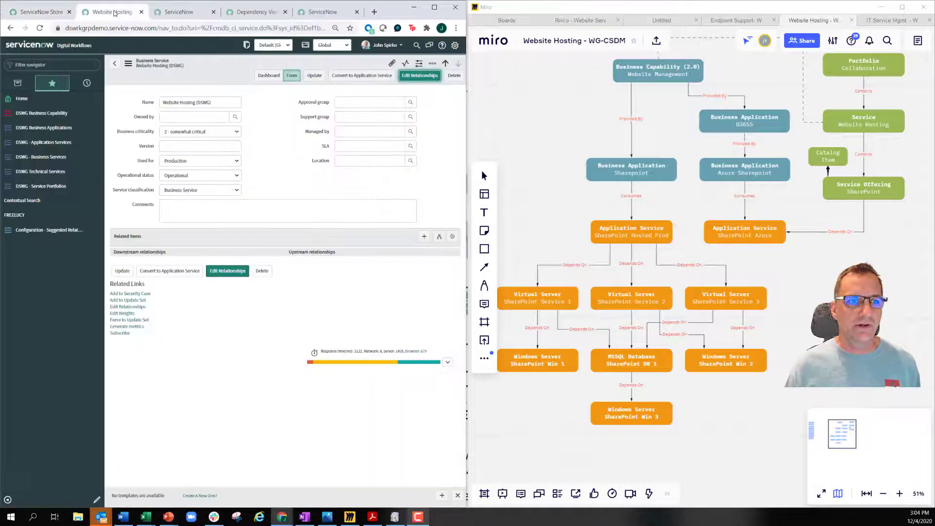
{"action": "left_click", "coordinate": [42, 142]}
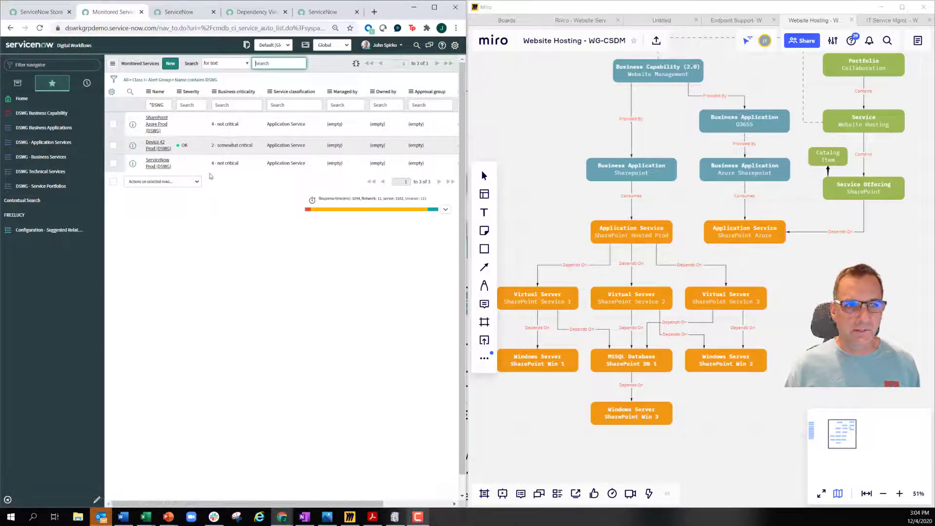
{"action": "left_click", "coordinate": [154, 125]}
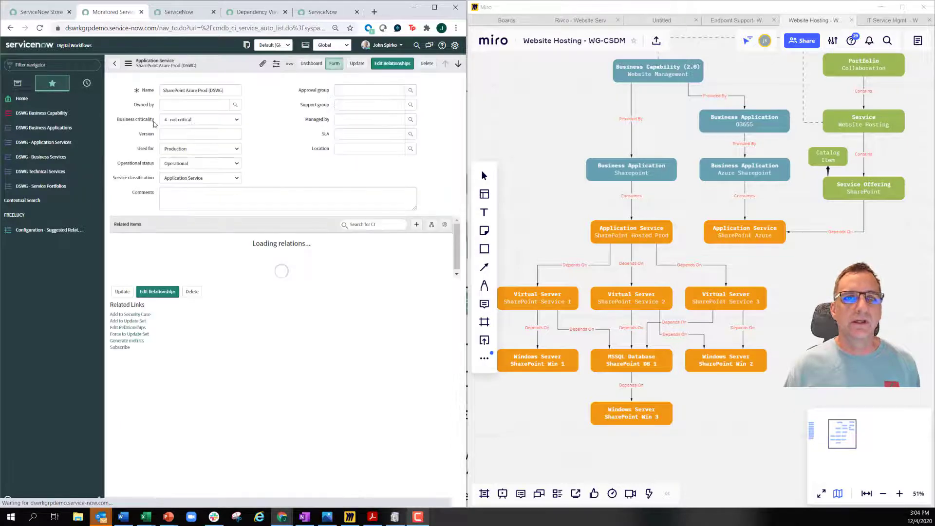
{"action": "left_click", "coordinate": [392, 64]}
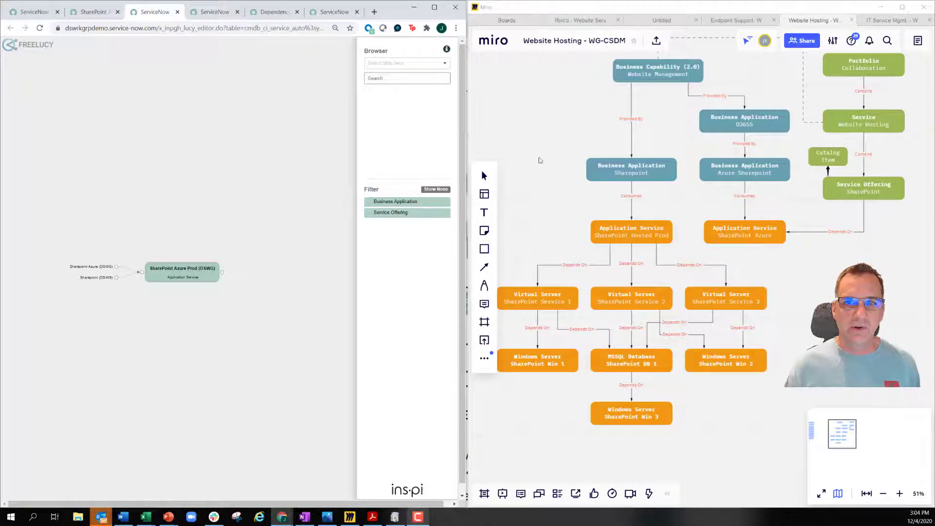
{"action": "left_click", "coordinate": [413, 64]}
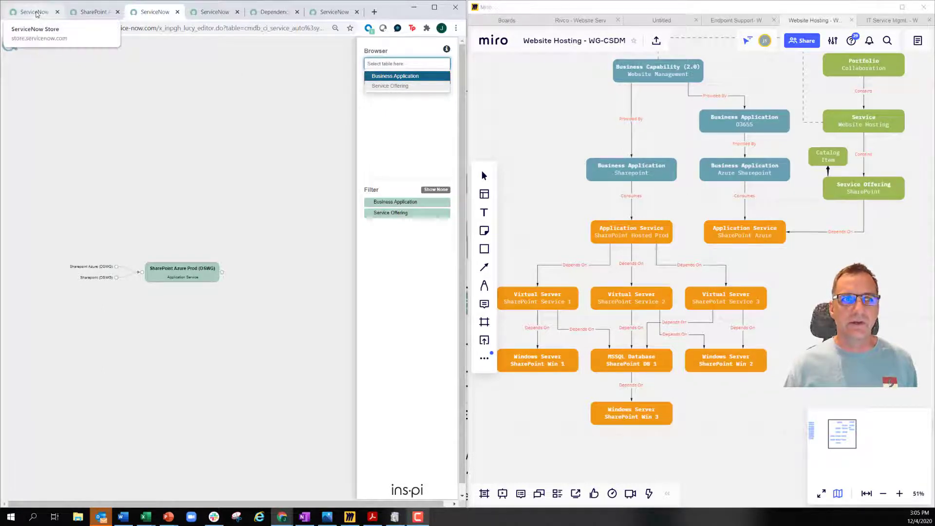
Open the list of configured suggested relationships from the application service record
{"action": "left_click", "coordinate": [88, 15]}
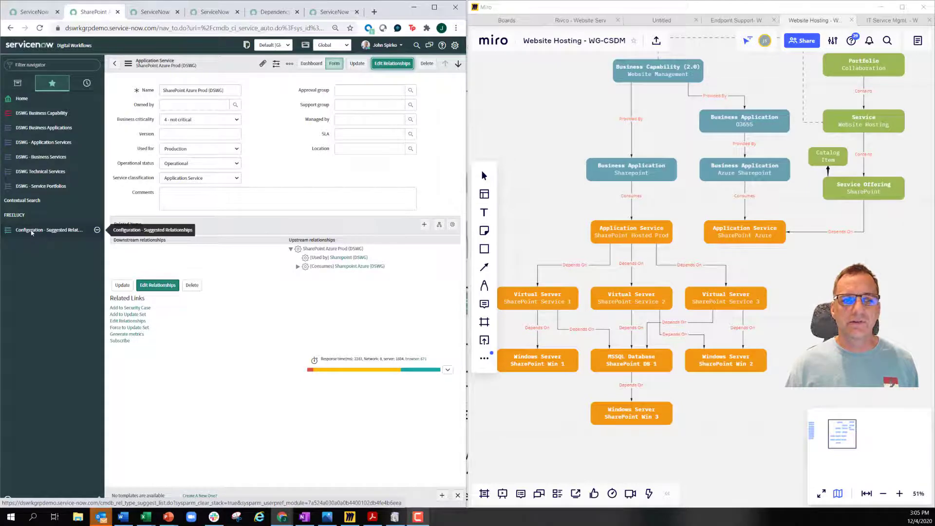
{"action": "left_click", "coordinate": [60, 230]}
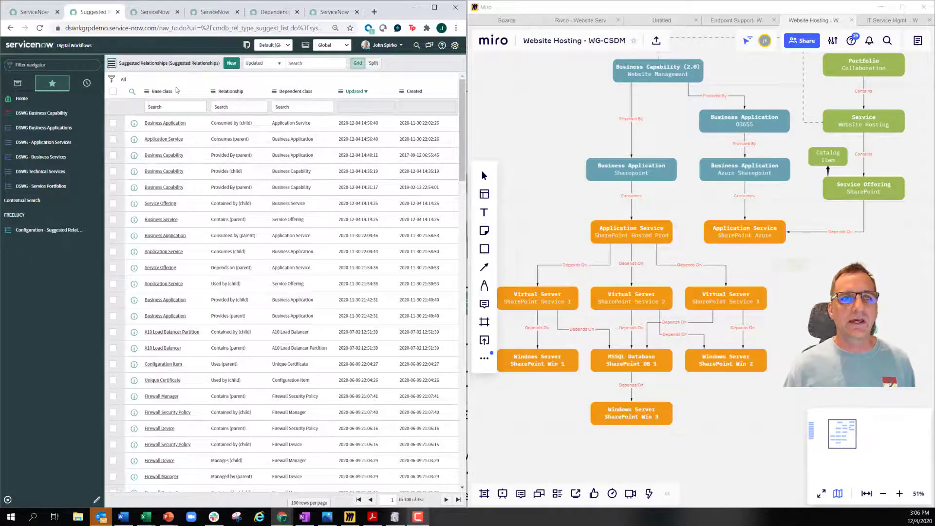
{"action": "left_click", "coordinate": [125, 84]}
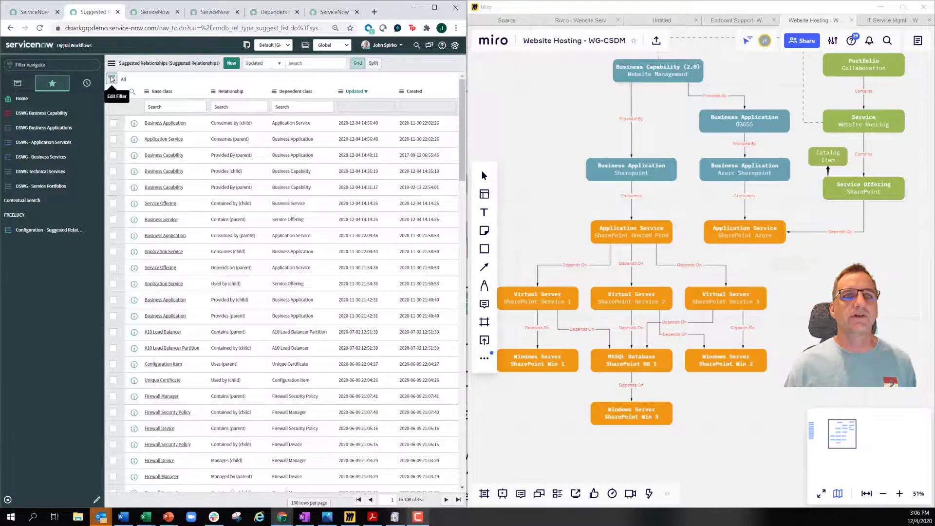
Start a filter condition on the Updated field for the suggested relationships list
{"action": "left_click", "coordinate": [111, 79]}
{"action": "left_click", "coordinate": [178, 127]}
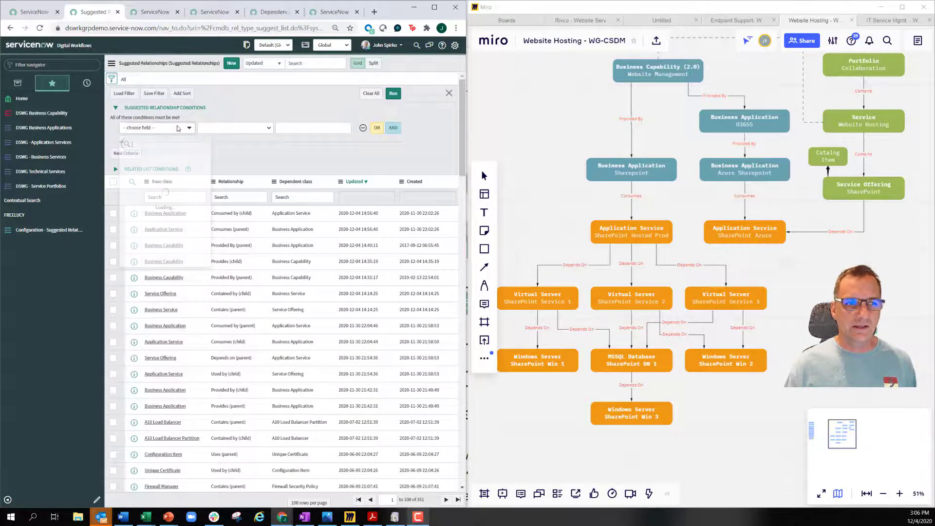
{"action": "type", "text": "uda"}
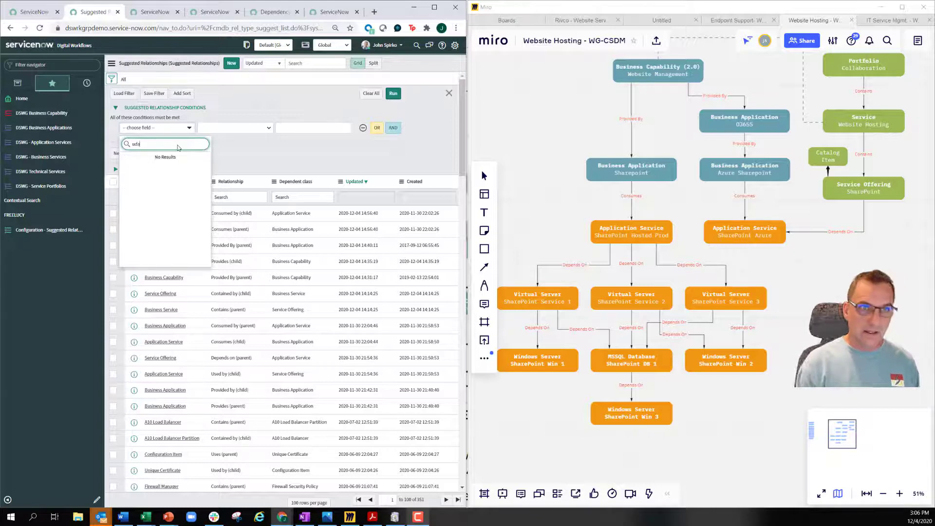
{"action": "type", "text": "ted"}
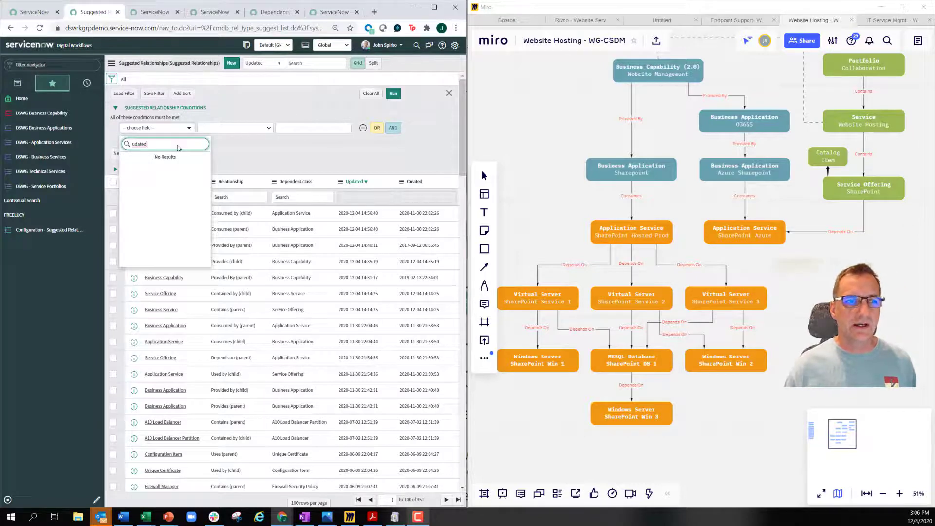
{"action": "left_click_drag", "start_coordinate": [178, 146], "coordinate": [126, 146]}
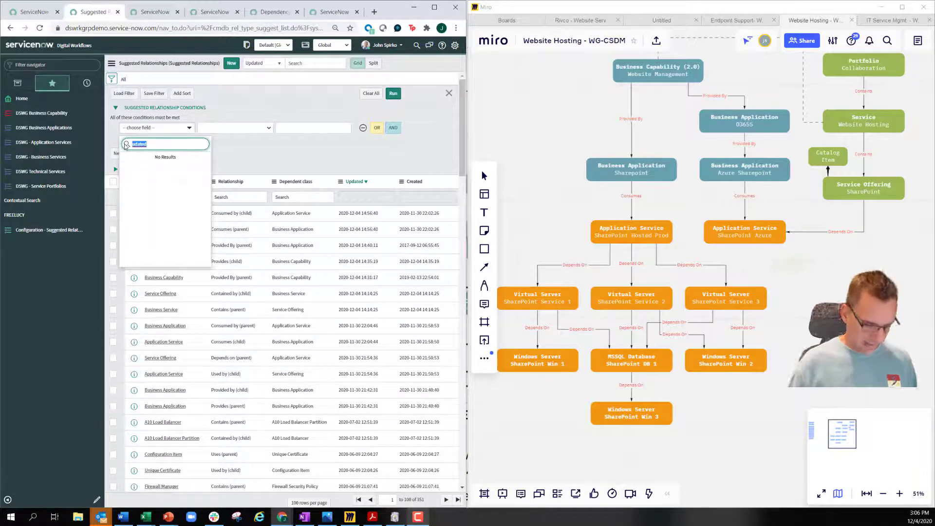
{"action": "type", "text": "updated"}
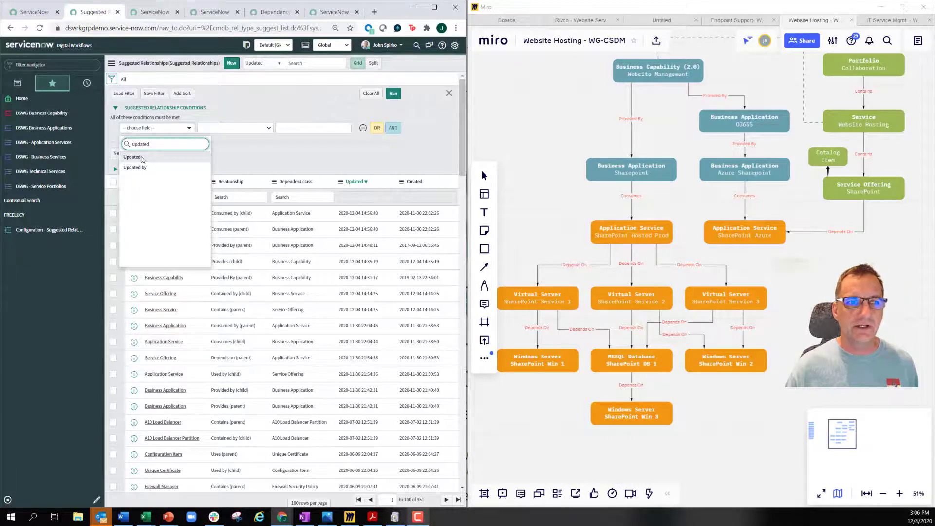
{"action": "left_click", "coordinate": [142, 157]}
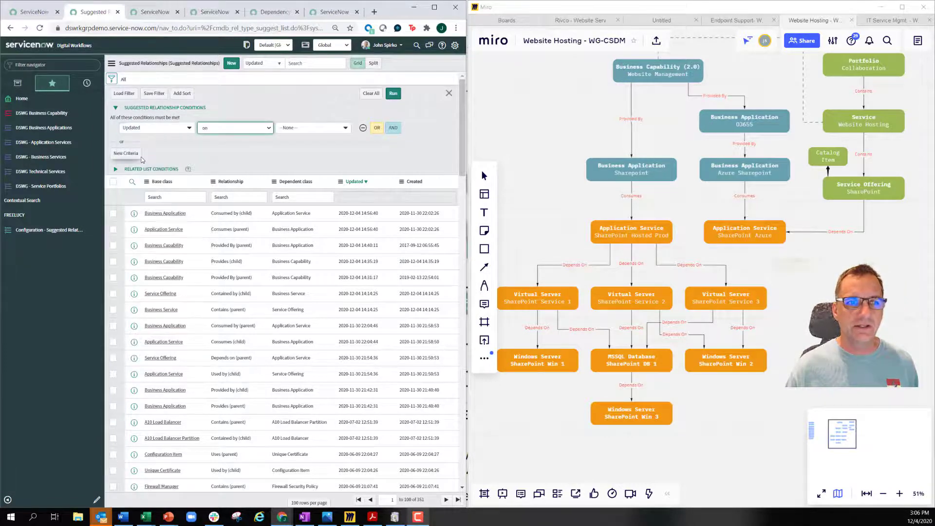
{"action": "left_click", "coordinate": [262, 128]}
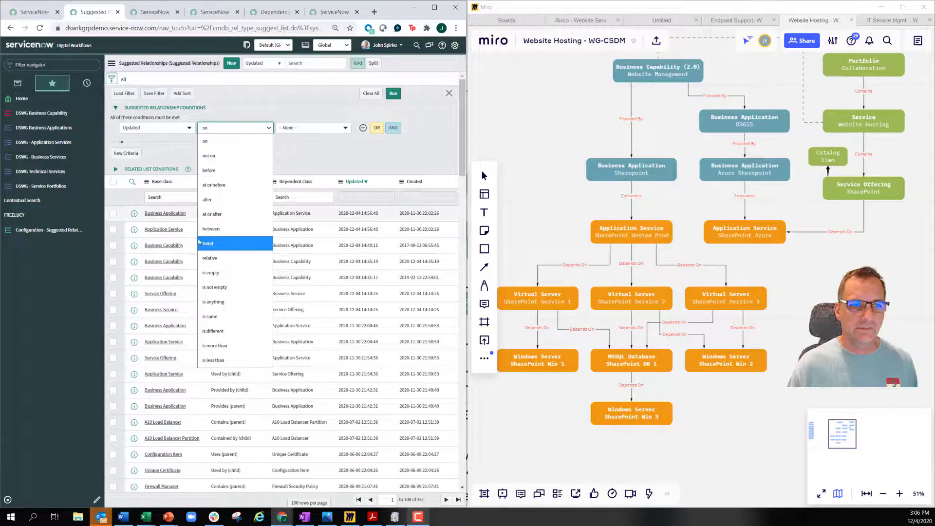
{"action": "left_click", "coordinate": [205, 199]}
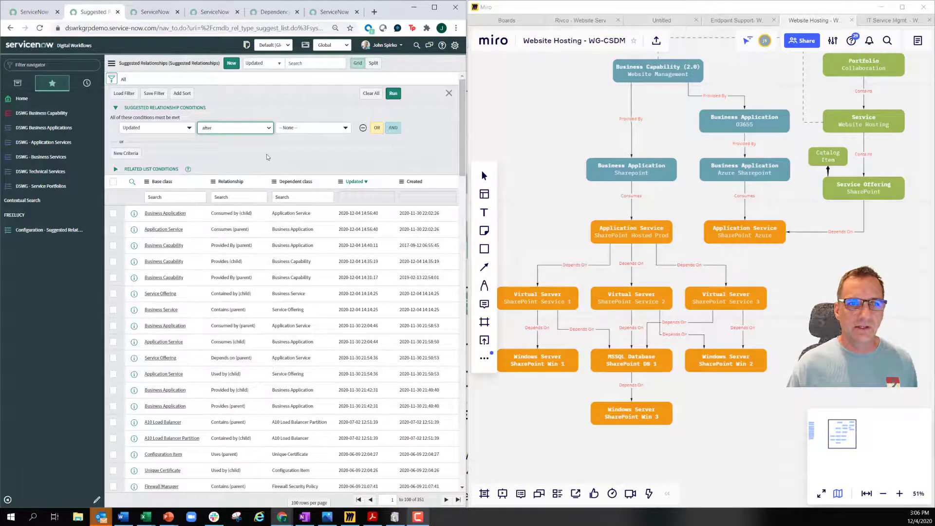
{"action": "left_click", "coordinate": [301, 130]}
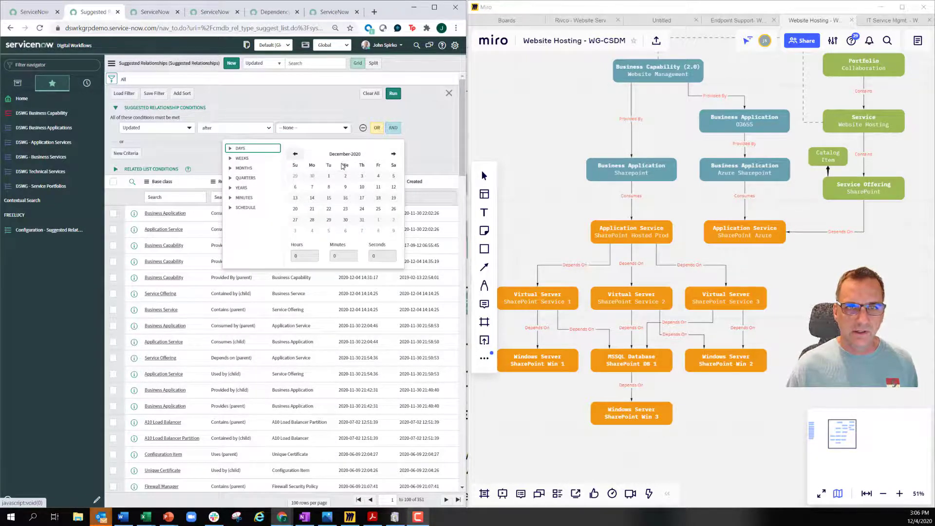
{"action": "left_click", "coordinate": [296, 154]}
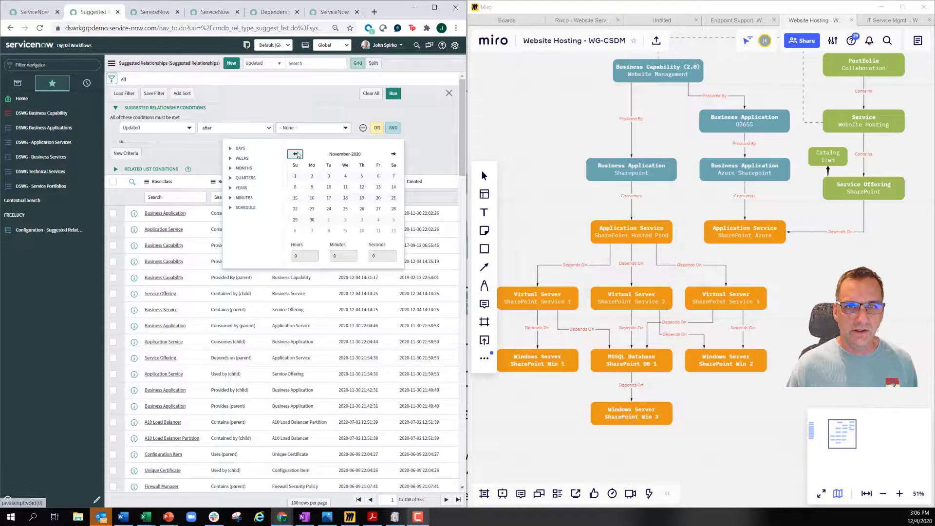
{"action": "left_click", "coordinate": [346, 209]}
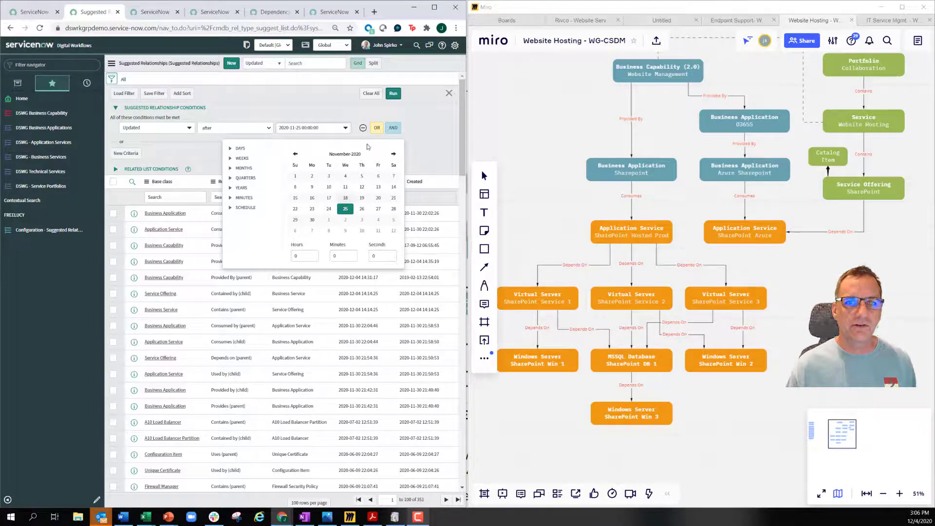
{"action": "left_click", "coordinate": [394, 94]}
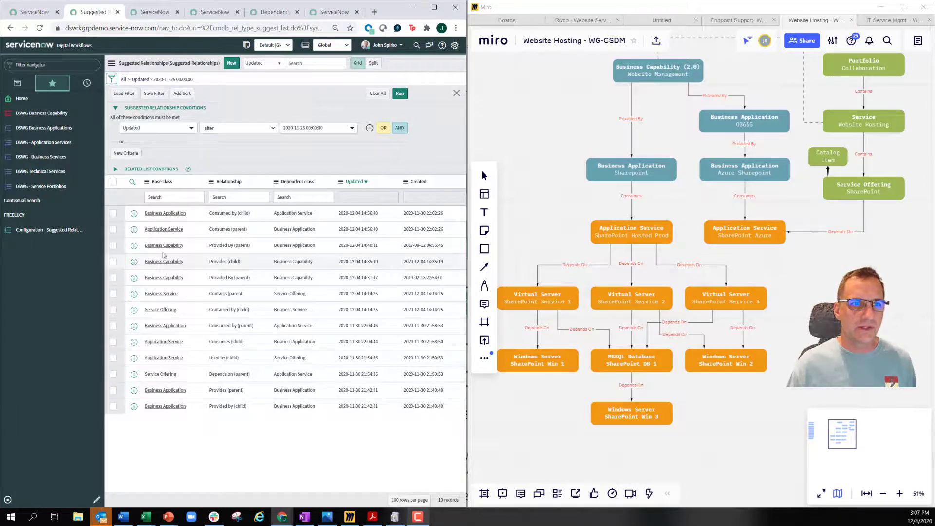
Open the XML import for the suggested relationships table
{"action": "left_click", "coordinate": [111, 63]}
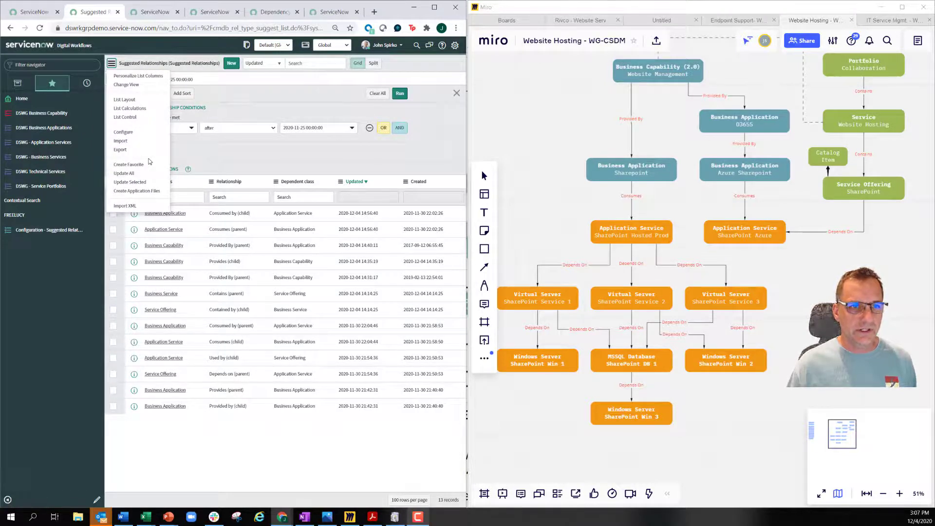
{"action": "left_click", "coordinate": [126, 209]}
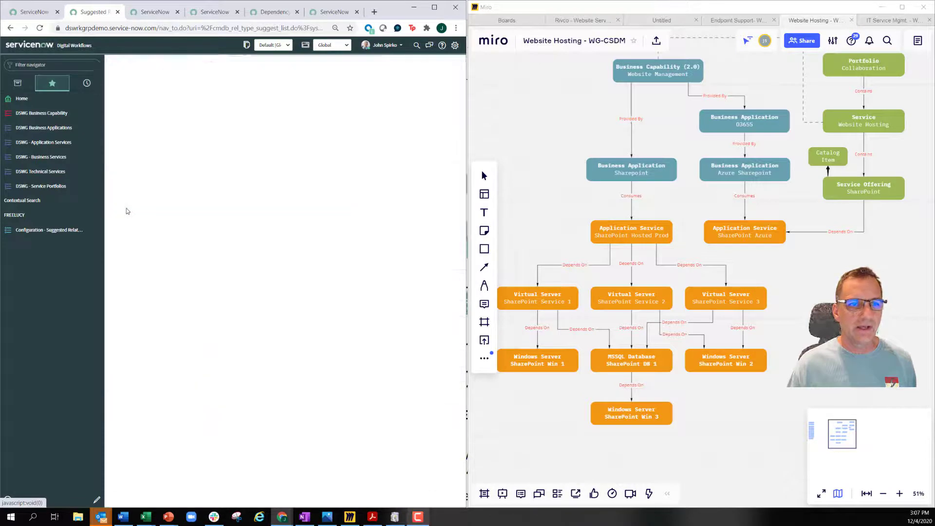